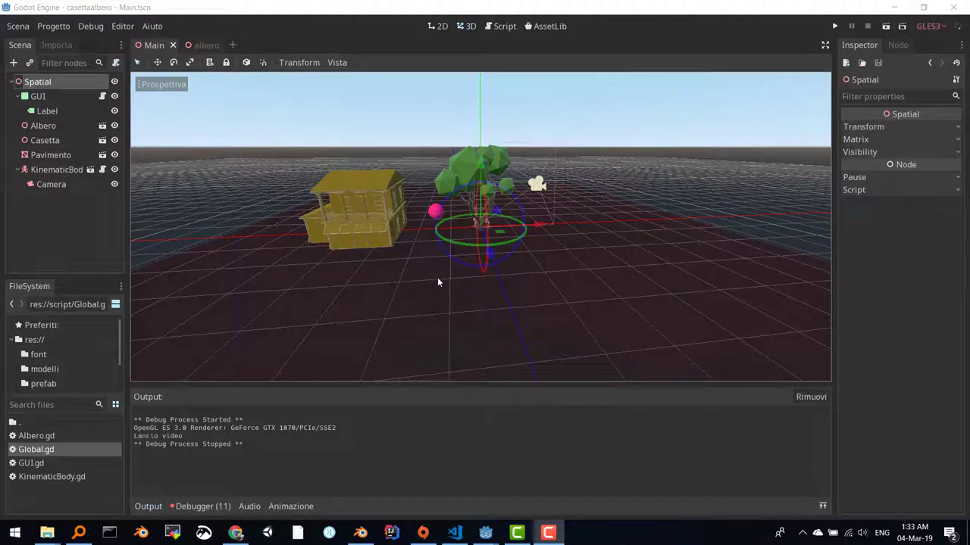
# Run the tree-house game and click the tree, house and pink ball, launching the YouTube video.
pyautogui.scroll(2, 438, 277)
pyautogui.scroll(2, 437, 277)
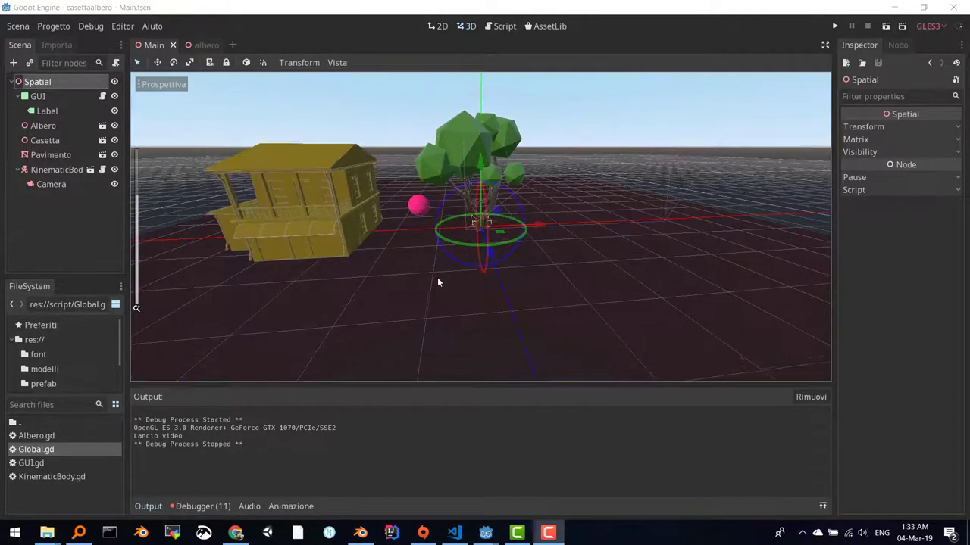
pyautogui.scroll(-3, 438, 277)
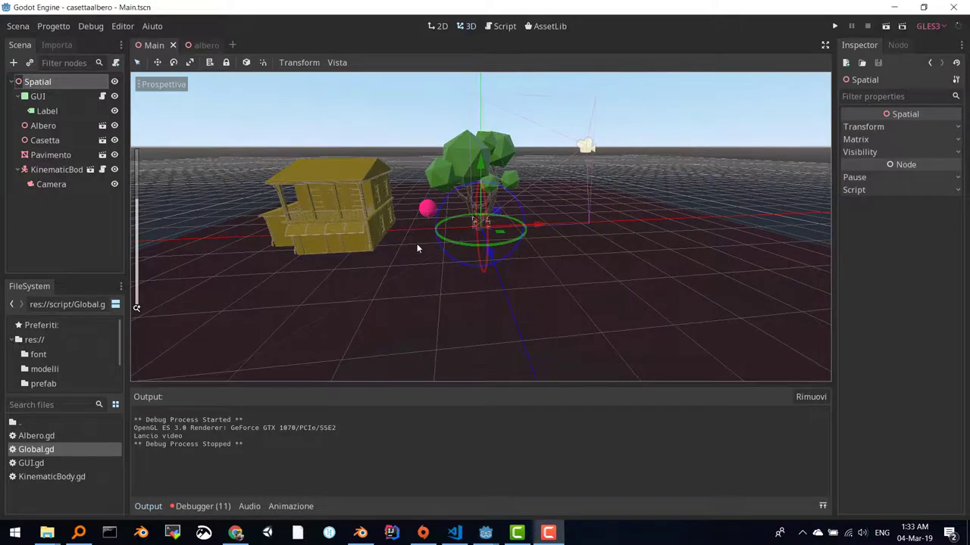
pyautogui.moveTo(417, 247)
pyautogui.mouseDown(button='middle')
pyautogui.moveTo(459, 254)
pyautogui.moveTo(392, 249)
pyautogui.moveTo(395, 226)
pyautogui.mouseUp(button='middle')
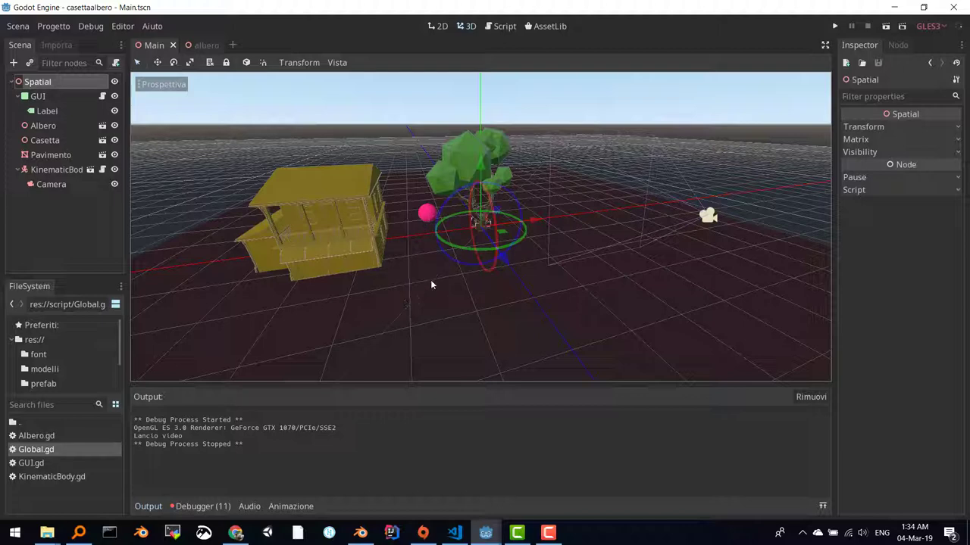
pyautogui.click(835, 27)
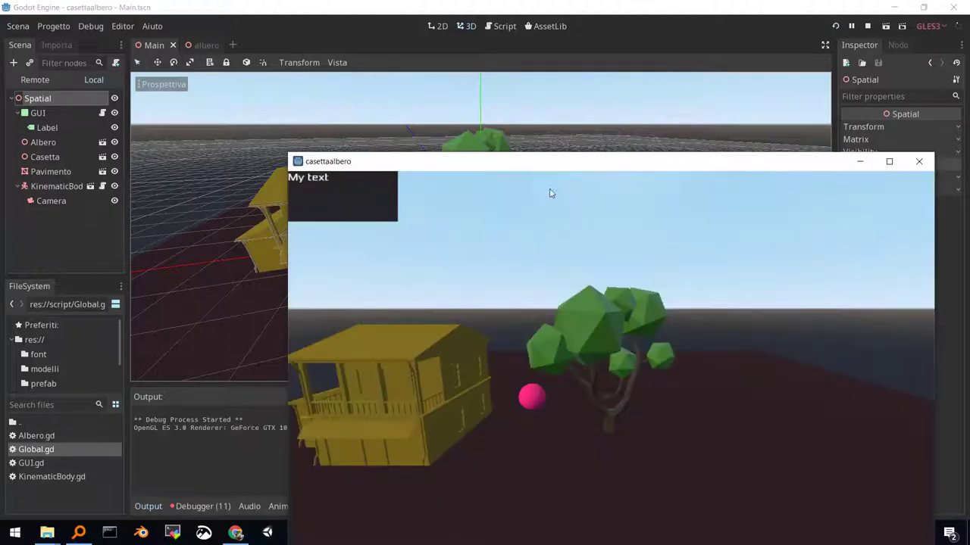
pyautogui.moveTo(556, 163)
pyautogui.mouseDown()
pyautogui.moveTo(406, 116)
pyautogui.moveTo(408, 90)
pyautogui.mouseUp()
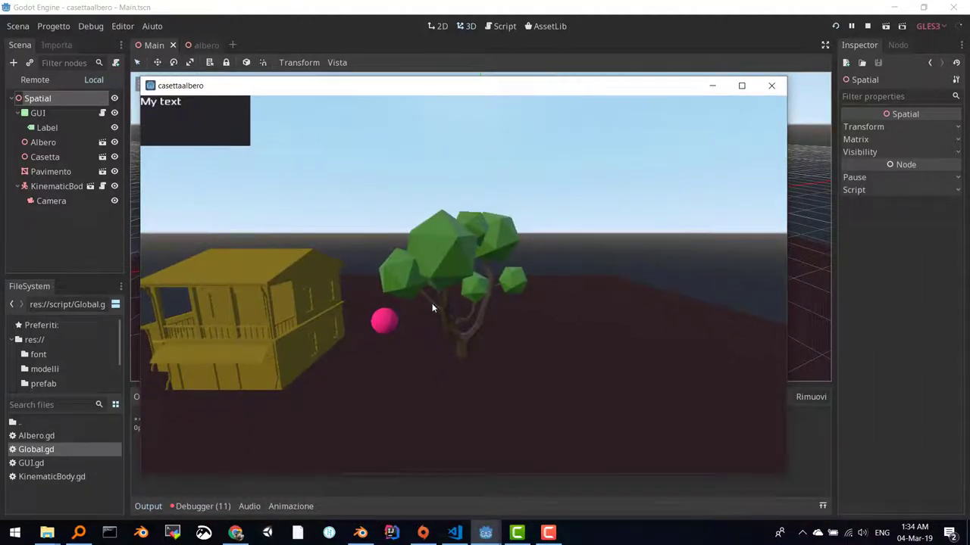
pyautogui.click(437, 230)
pyautogui.click(269, 272)
pyautogui.click(386, 321)
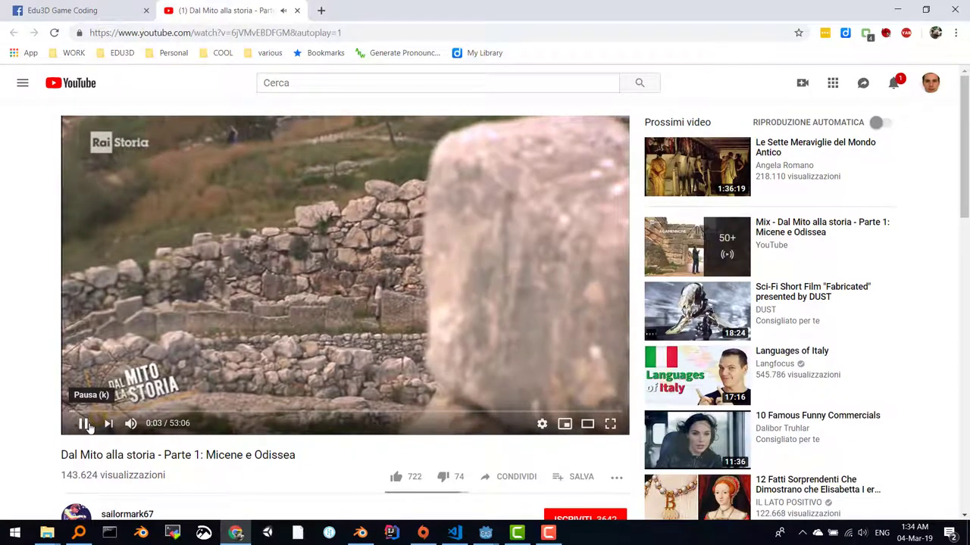
# Pause the YouTube video, then bring the game window and the Godot editor back to the front.
pyautogui.click(85, 425)
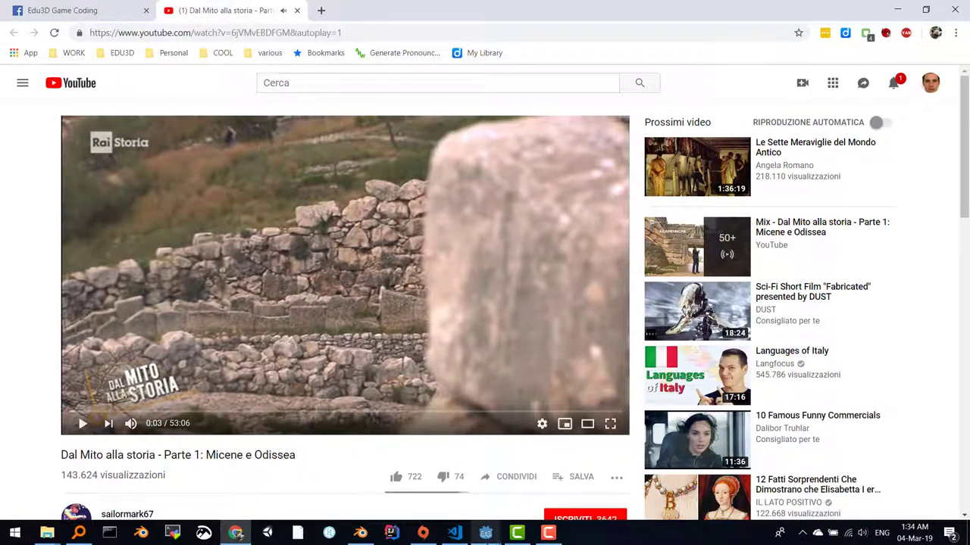
pyautogui.click(487, 534)
pyautogui.click(606, 483)
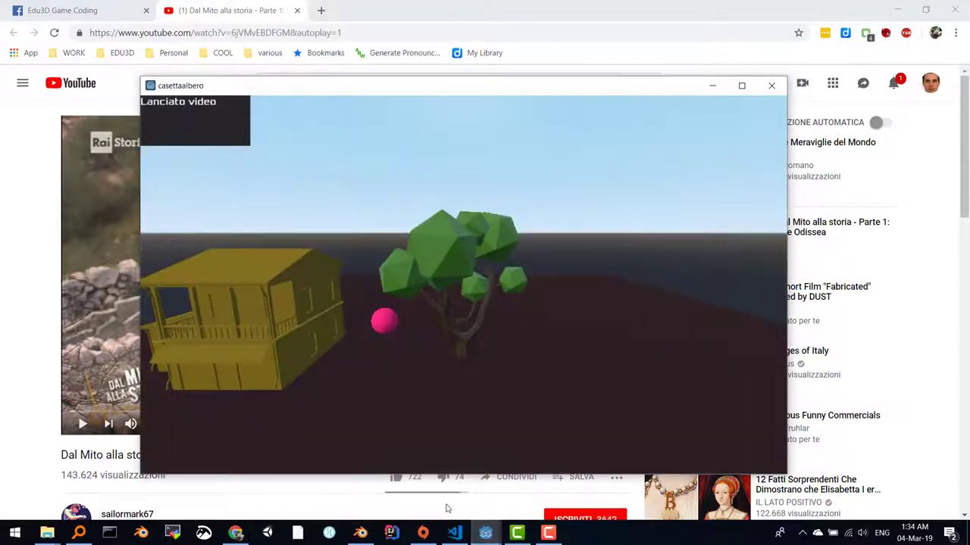
pyautogui.click(486, 532)
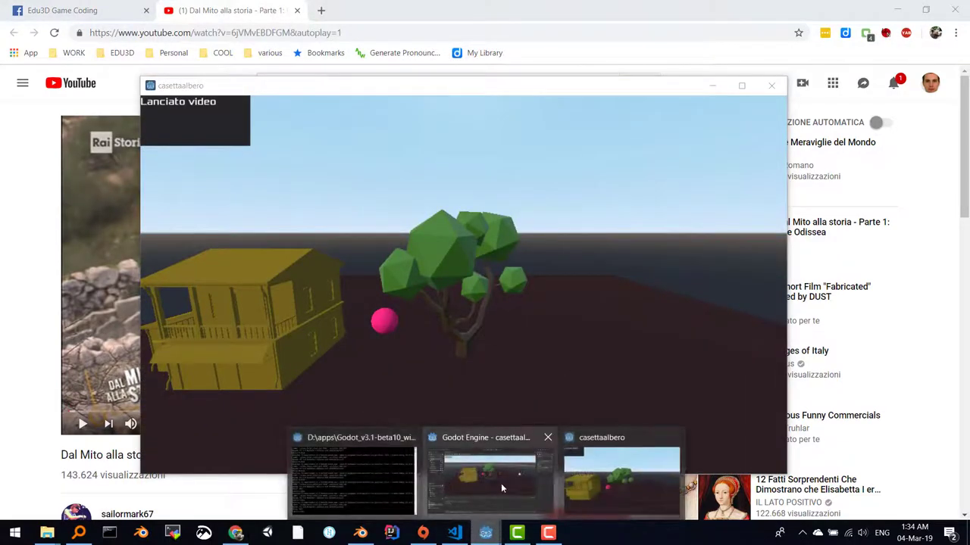
pyautogui.click(502, 483)
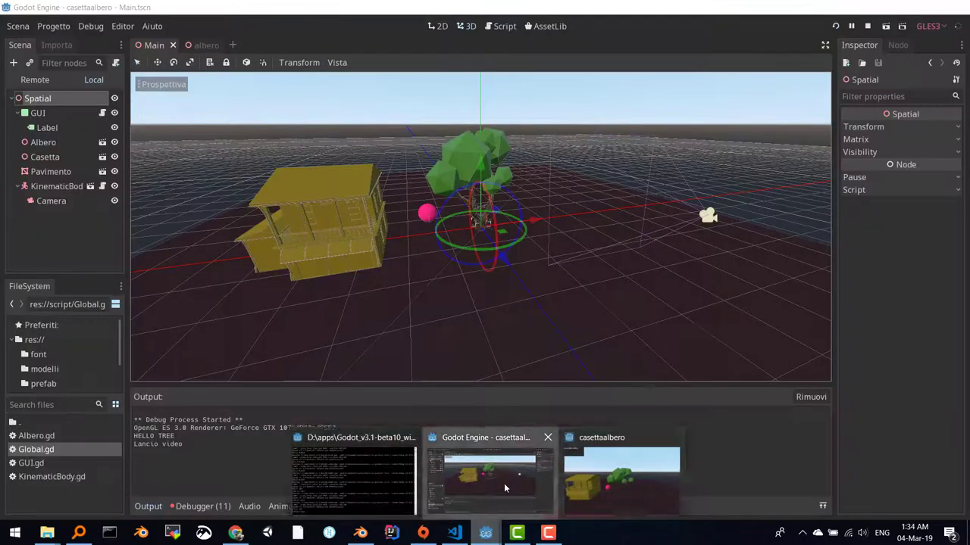
# Open the KinematicBody script, then switch to Albero.gd to read its click code.
pyautogui.click(102, 187)
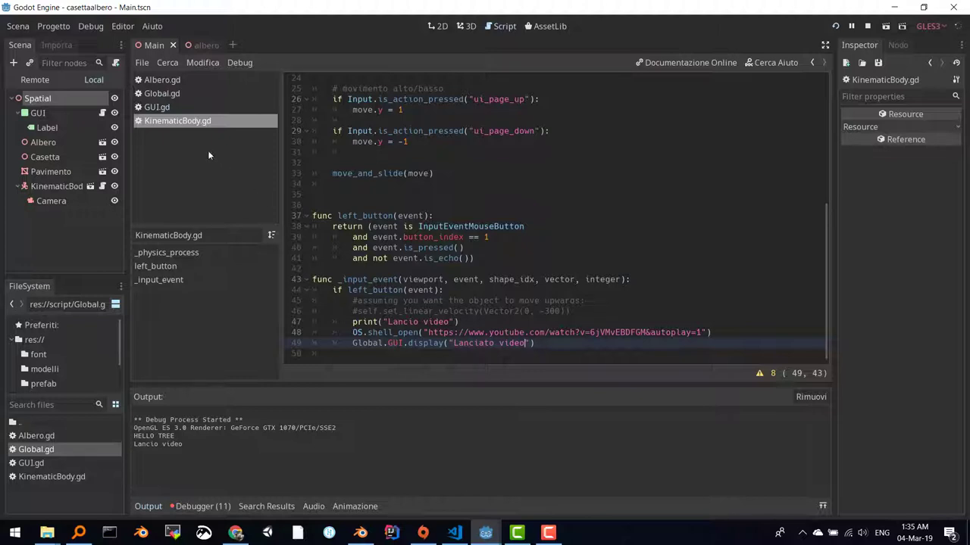
pyautogui.click(161, 81)
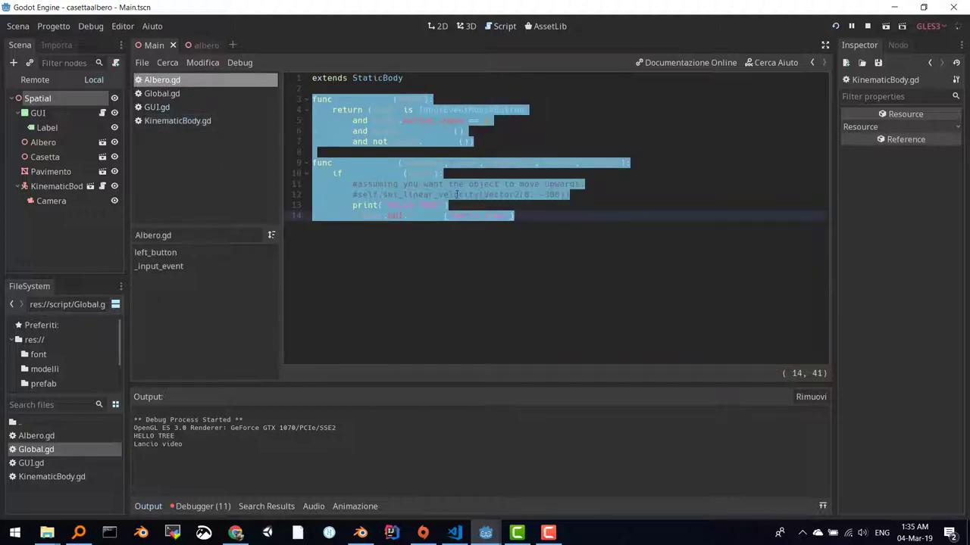
pyautogui.click(434, 184)
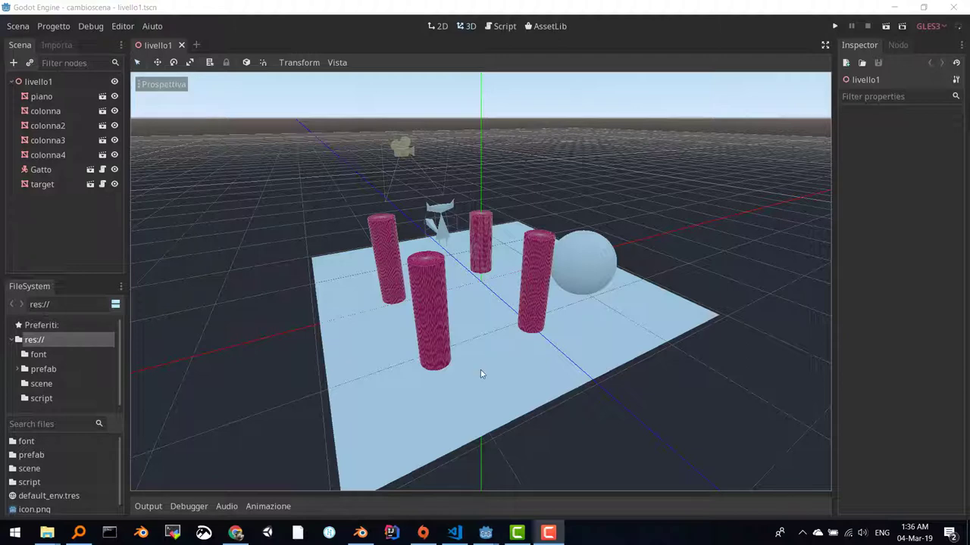
# Show livello1–livello4 in the scene folder and orbit the first level close to its pillars.
pyautogui.click(39, 386)
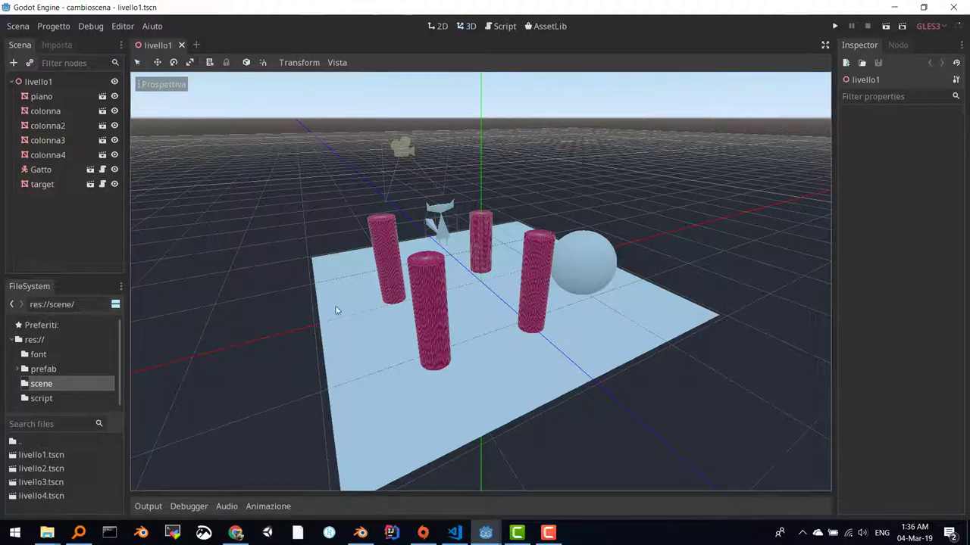
pyautogui.moveTo(480, 320)
pyautogui.mouseDown(button='middle')
pyautogui.moveTo(641, 336)
pyautogui.moveTo(517, 391)
pyautogui.mouseUp(button='middle')
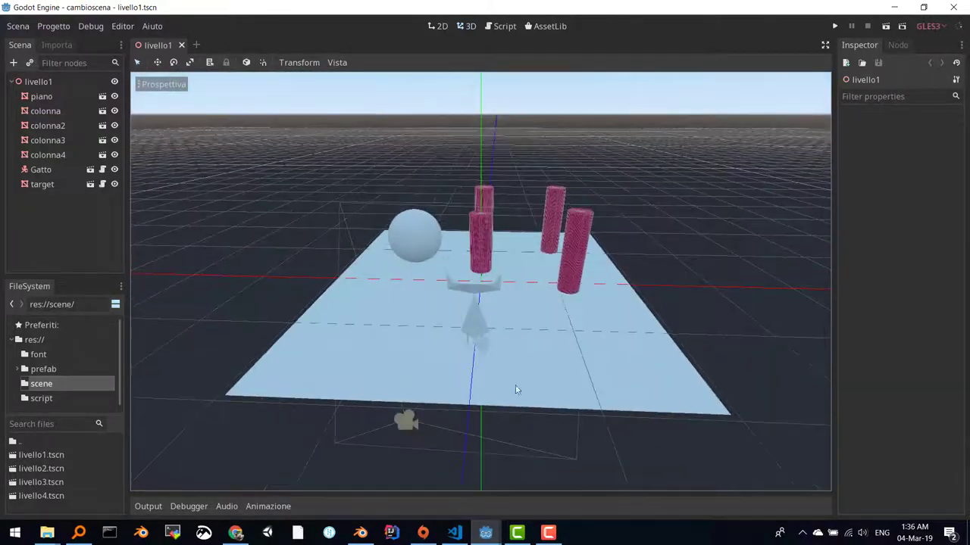
pyautogui.moveTo(415, 335); pyautogui.dragTo(513, 266, button='middle')
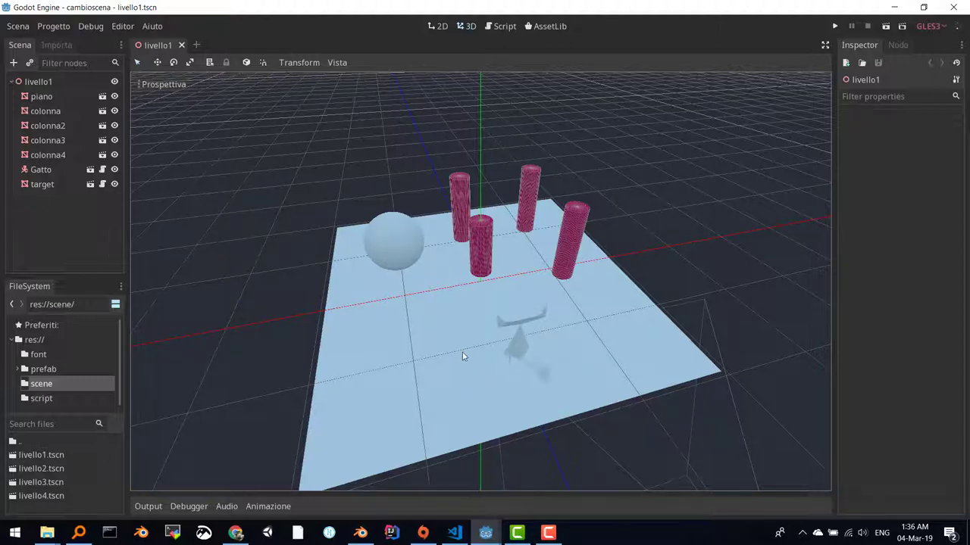
pyautogui.moveTo(453, 335)
pyautogui.mouseDown(button='middle')
pyautogui.moveTo(407, 349)
pyautogui.moveTo(433, 363)
pyautogui.mouseUp(button='middle')
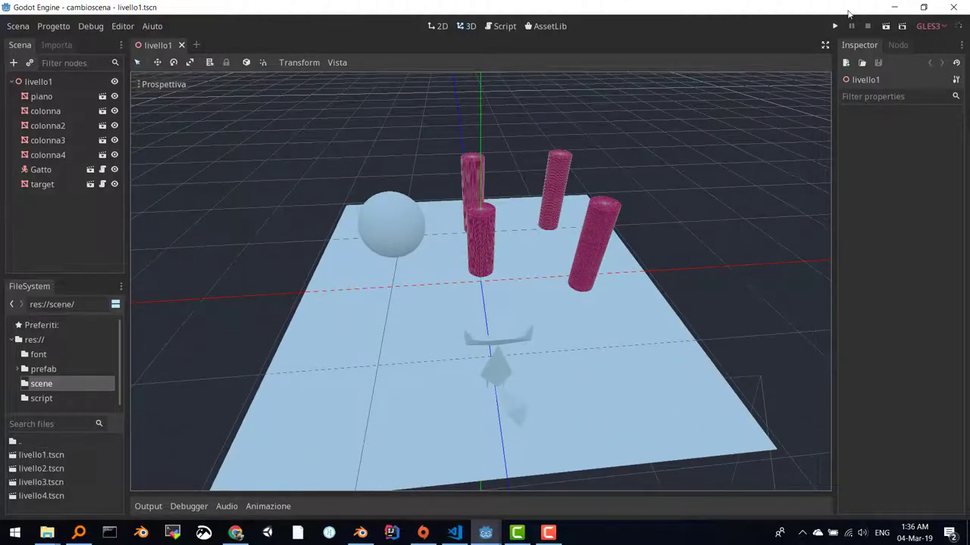
# Run cambioscena with F5, play every level to the FINITO screen, and close the game window.
pyautogui.press('F5')
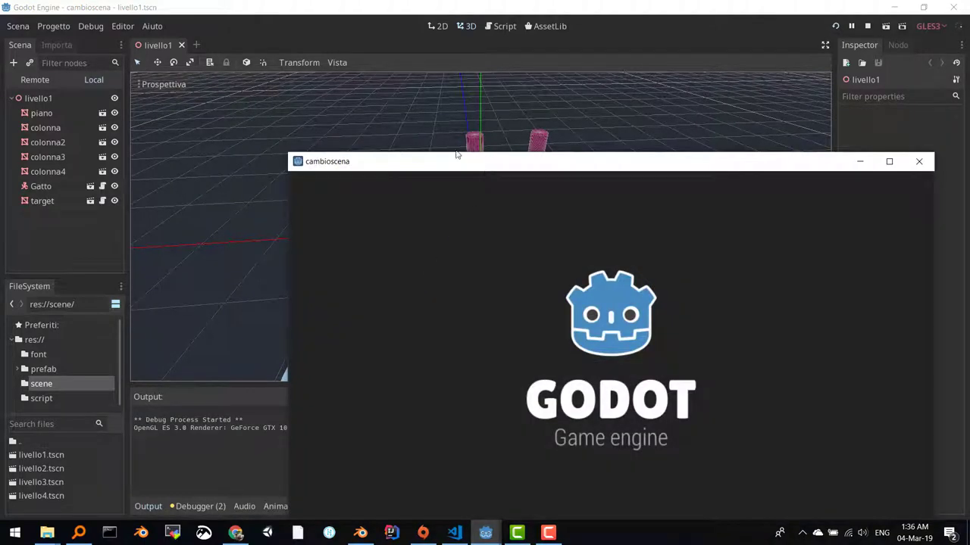
pyautogui.moveTo(486, 172); pyautogui.dragTo(355, 119)
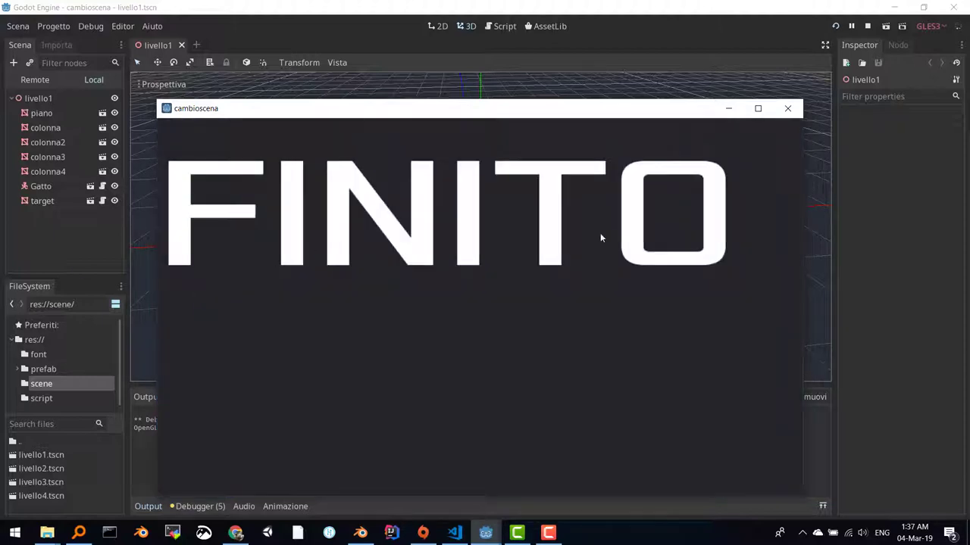
pyautogui.click(785, 111)
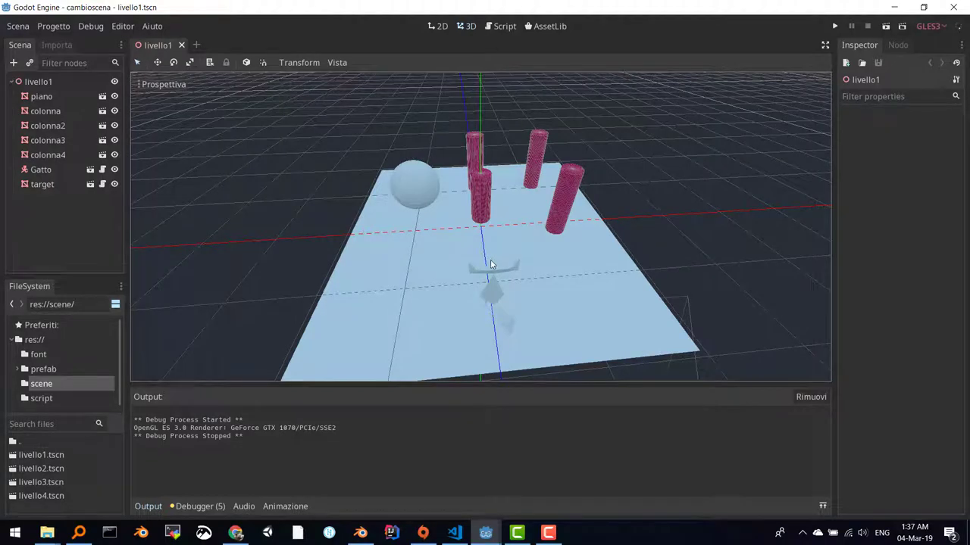
# Orbit the level, then open the target node's sphere scene in its own editor tab.
pyautogui.moveTo(442, 281); pyautogui.dragTo(378, 272, button='middle')
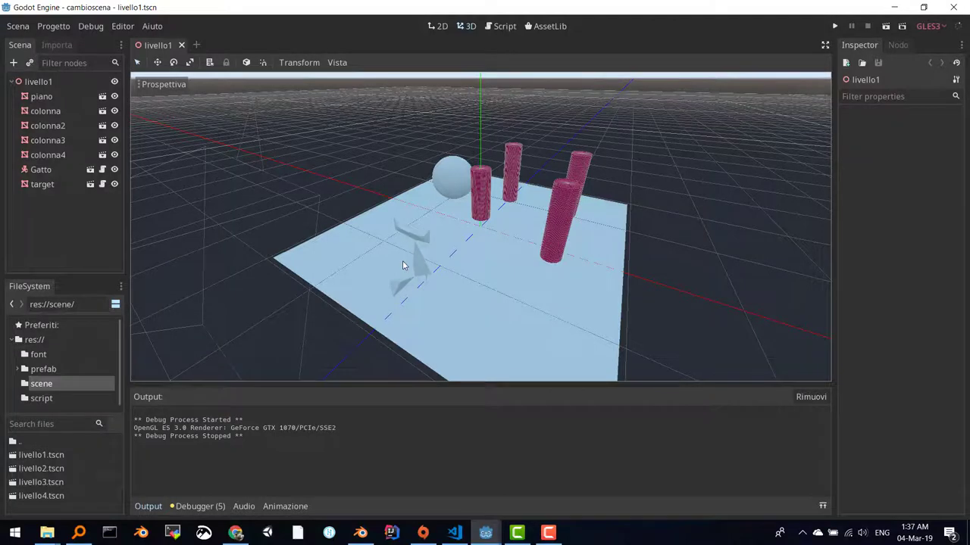
pyautogui.moveTo(402, 260); pyautogui.dragTo(403, 250, button='middle')
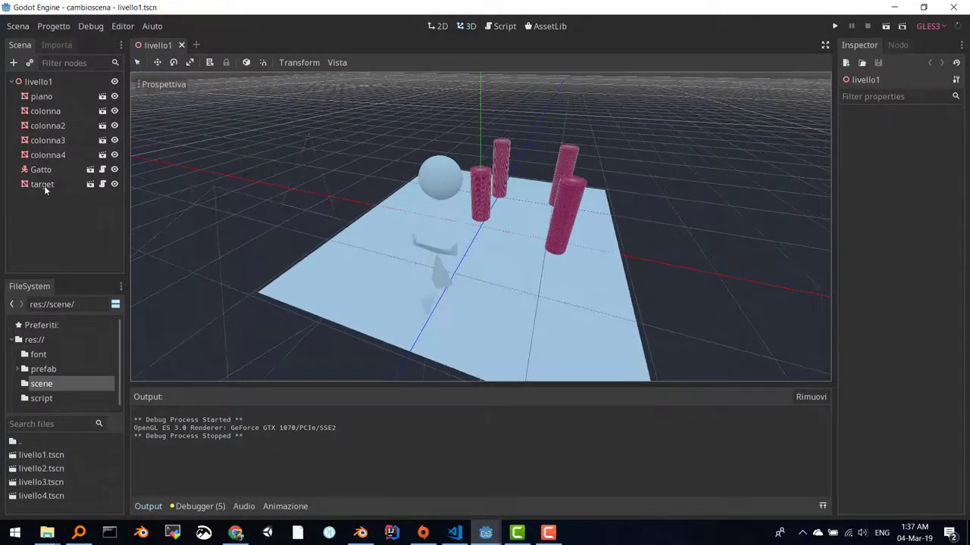
pyautogui.click(90, 184)
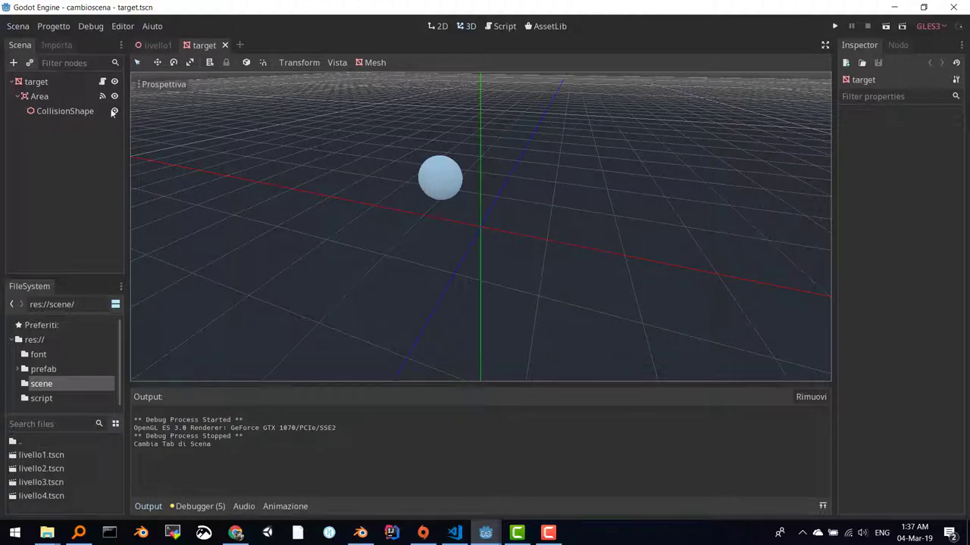
# Check the Area node's connected body_entered signal and open the target.gd script.
pyautogui.click(39, 97)
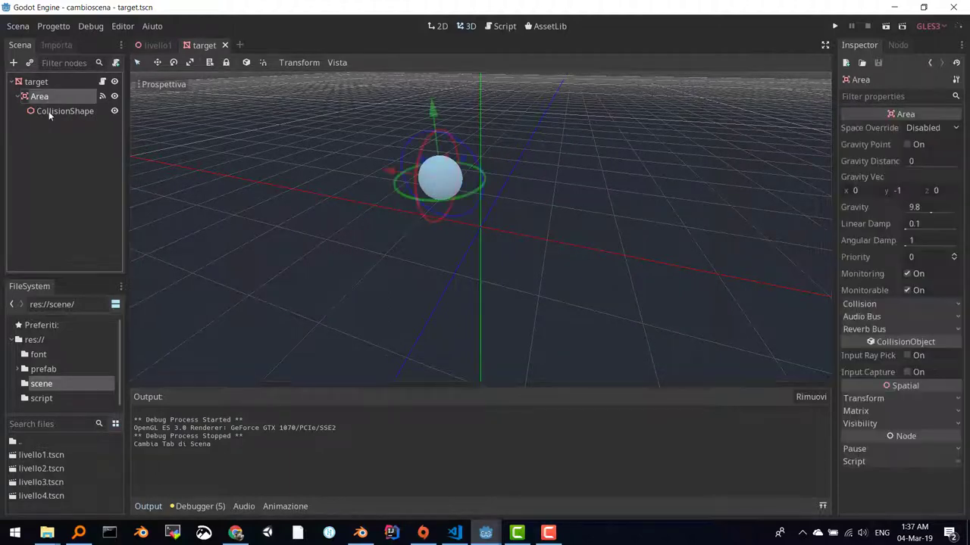
pyautogui.click(102, 97)
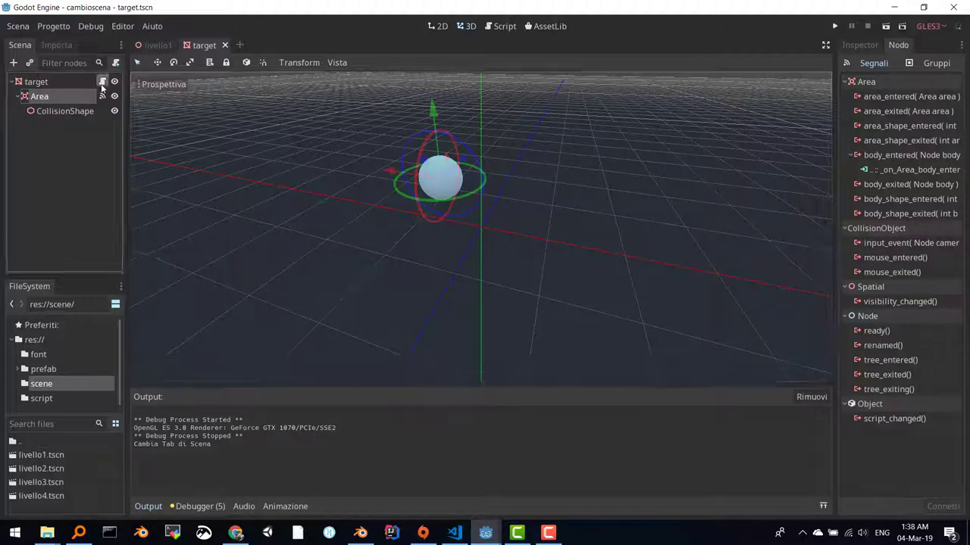
pyautogui.click(102, 82)
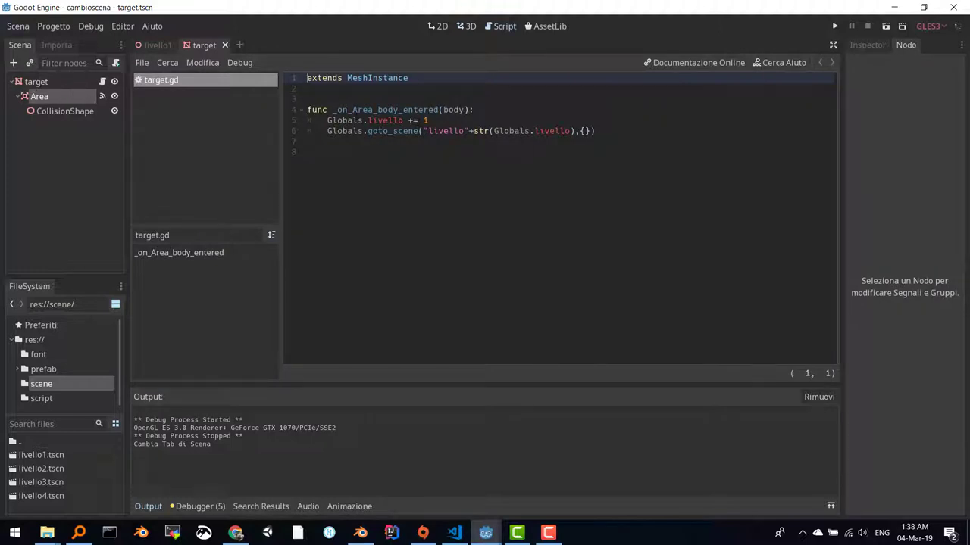
pyautogui.click(383, 120)
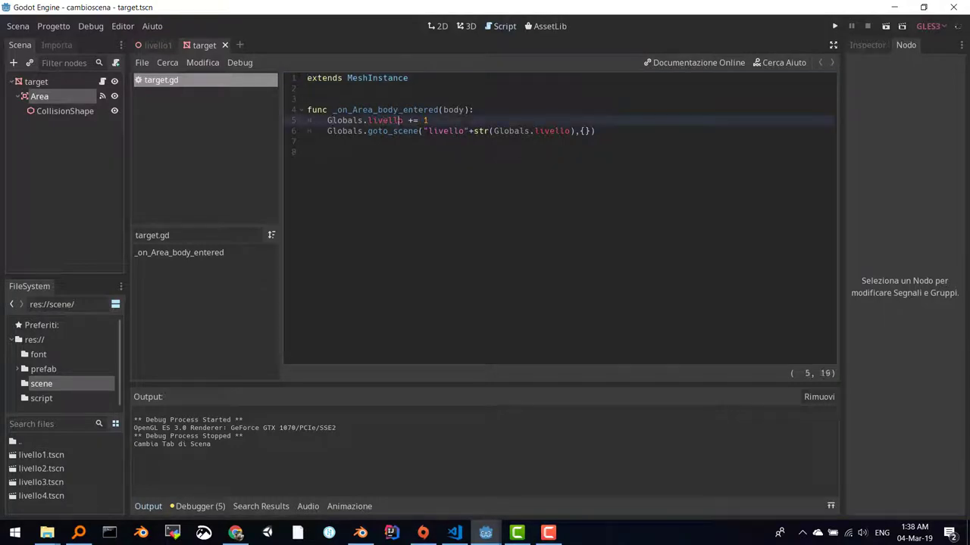
pyautogui.click(394, 131)
pyautogui.click(510, 131)
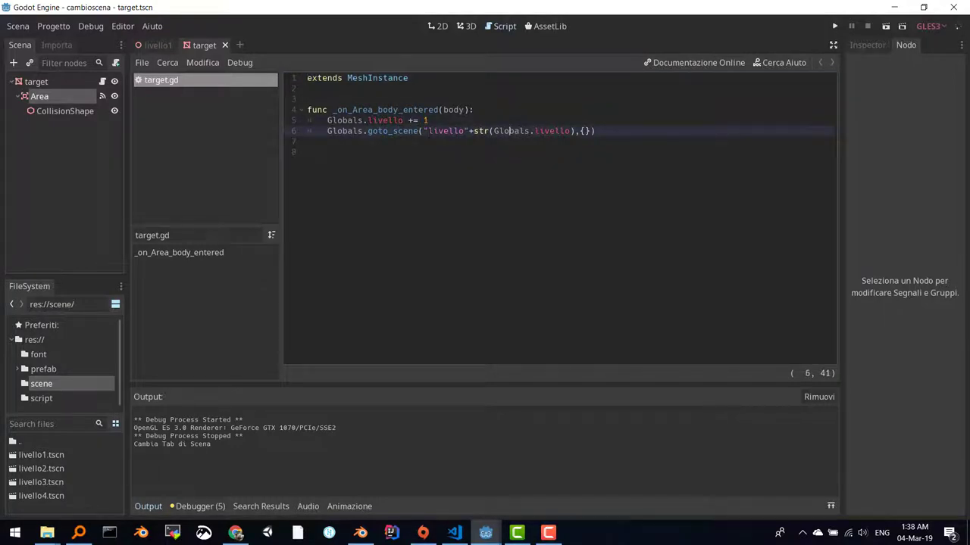
pyautogui.click(574, 140)
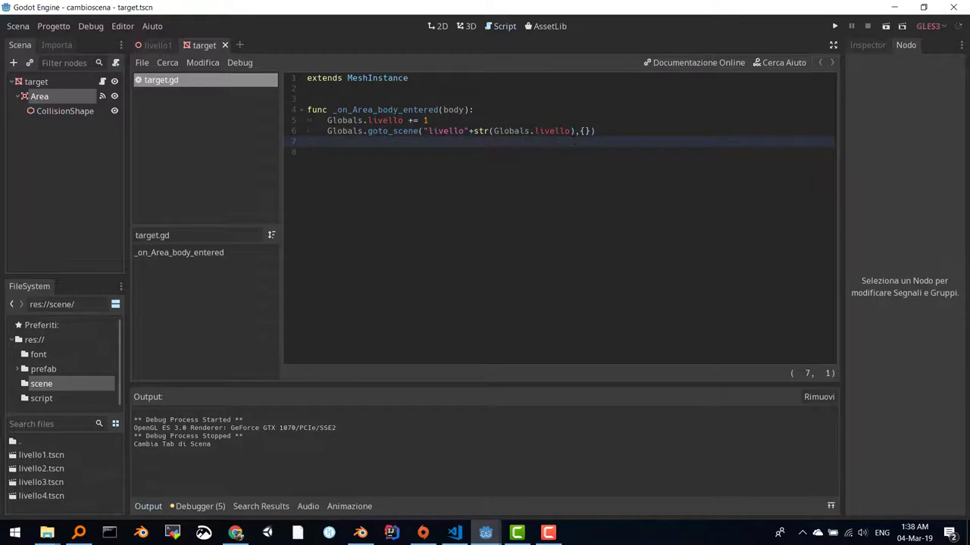